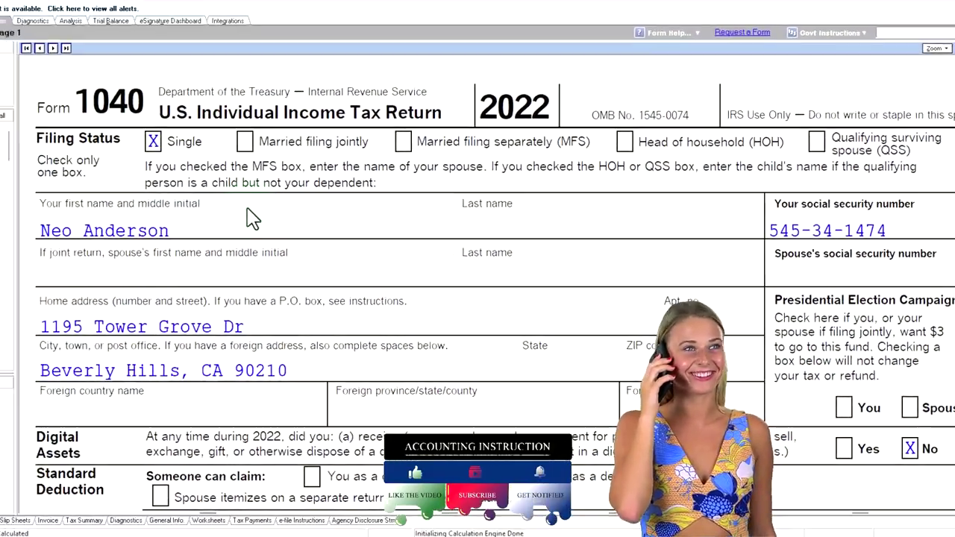
Step: Scroll down through the Form 1040 return in Lacerte to review it
{"action": "scroll", "coordinate": [315, 256], "scroll_direction": "down", "scroll_amount": 3}
{"action": "scroll", "coordinate": [316, 255], "scroll_direction": "down", "scroll_amount": 3}
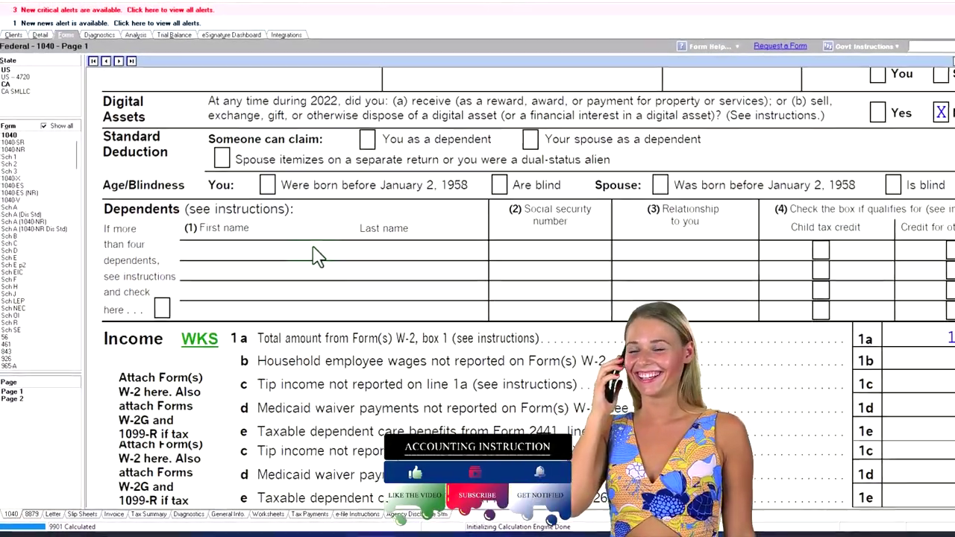
{"action": "scroll", "coordinate": [660, 224], "scroll_direction": "down", "scroll_amount": 3}
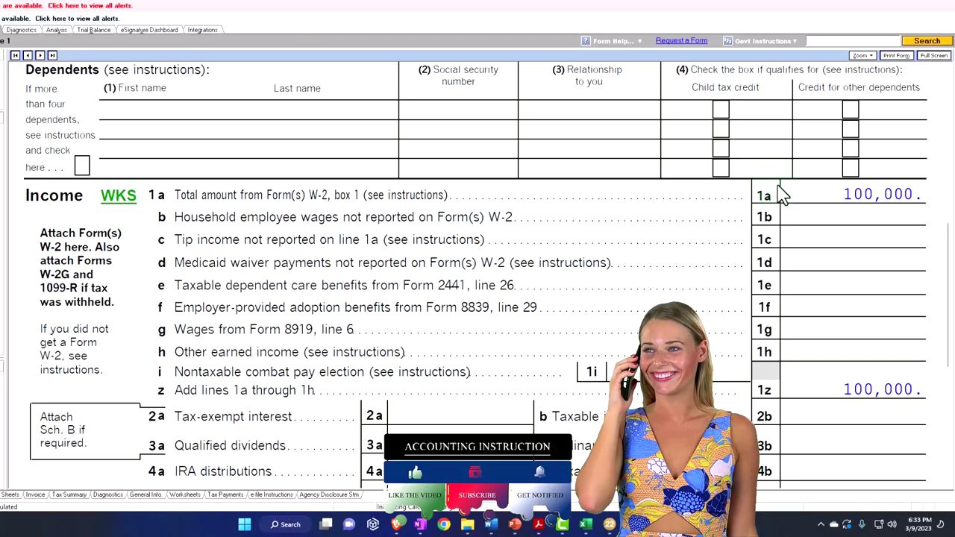
{"action": "scroll", "coordinate": [779, 194], "scroll_direction": "down", "scroll_amount": 3}
{"action": "scroll", "coordinate": [780, 194], "scroll_direction": "down", "scroll_amount": 3}
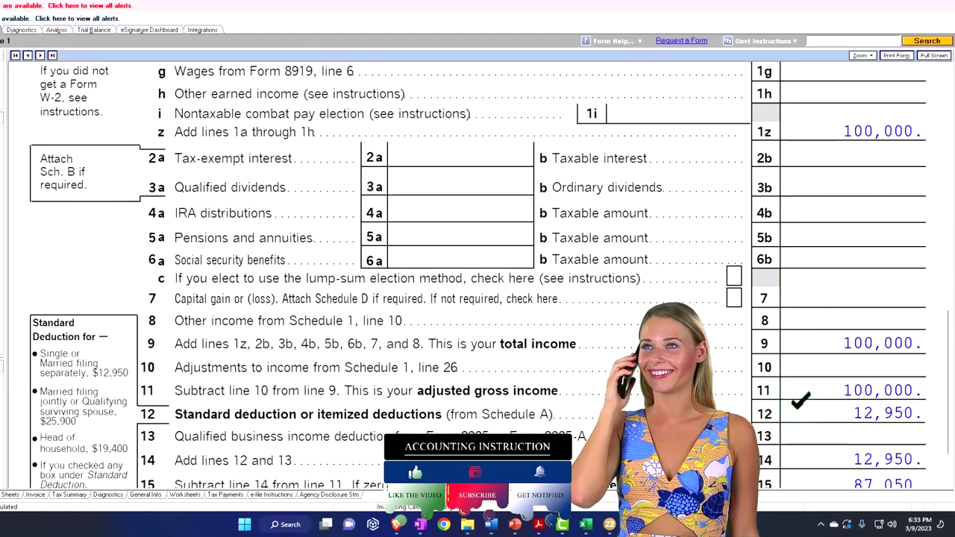
{"action": "scroll", "coordinate": [477, 276], "scroll_direction": "down", "scroll_amount": 2}
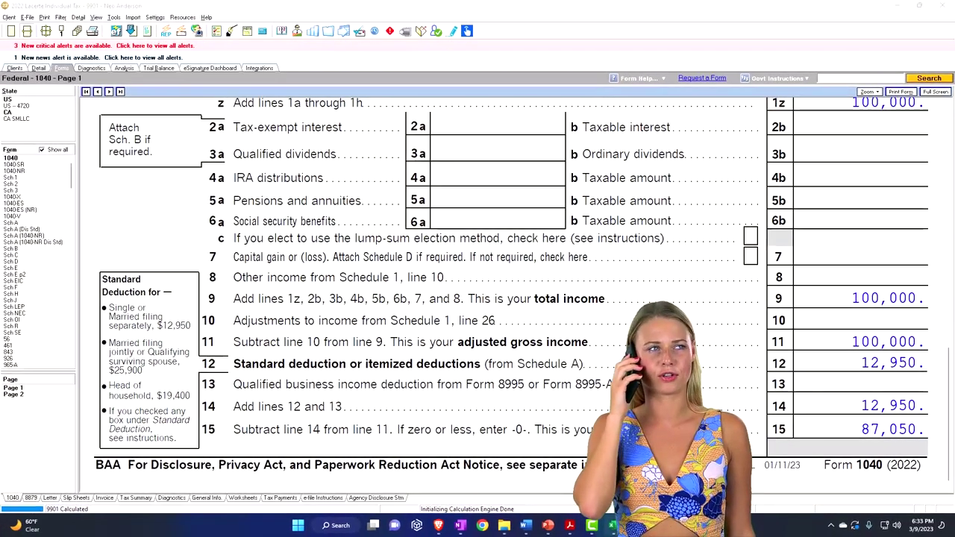
Step: In the Excel tax worksheet, check the income in D2 and the taxable income formula in D9
{"action": "left_click", "coordinate": [589, 525]}
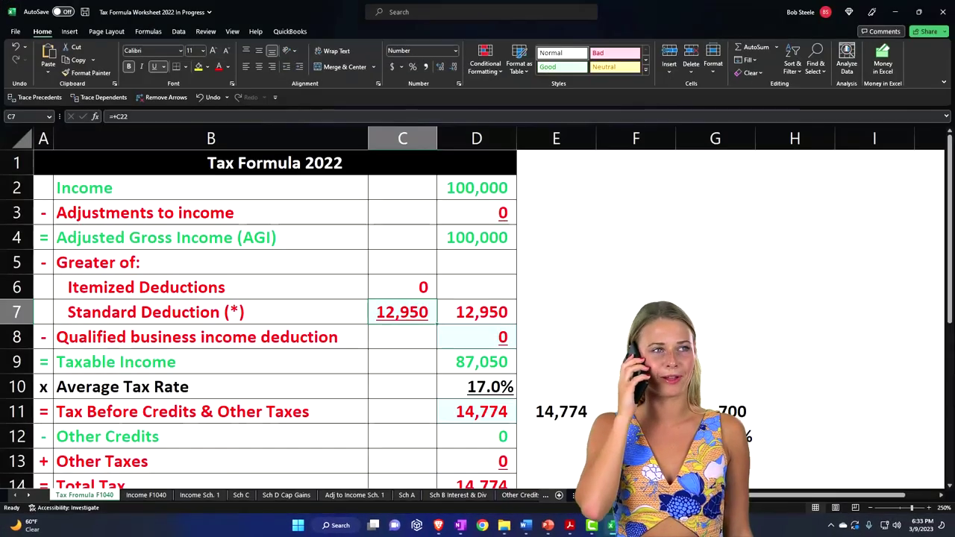
{"action": "left_click", "coordinate": [469, 192]}
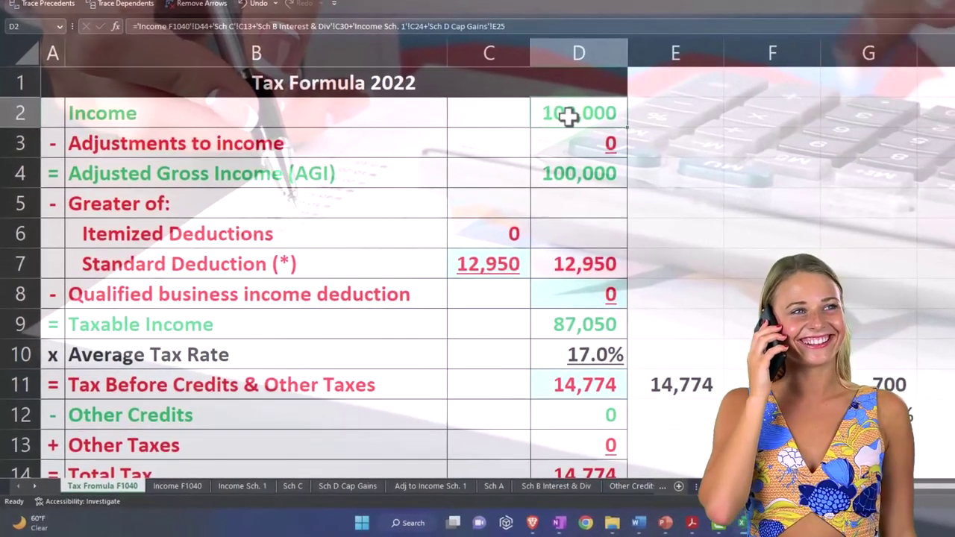
{"action": "left_click", "coordinate": [575, 324]}
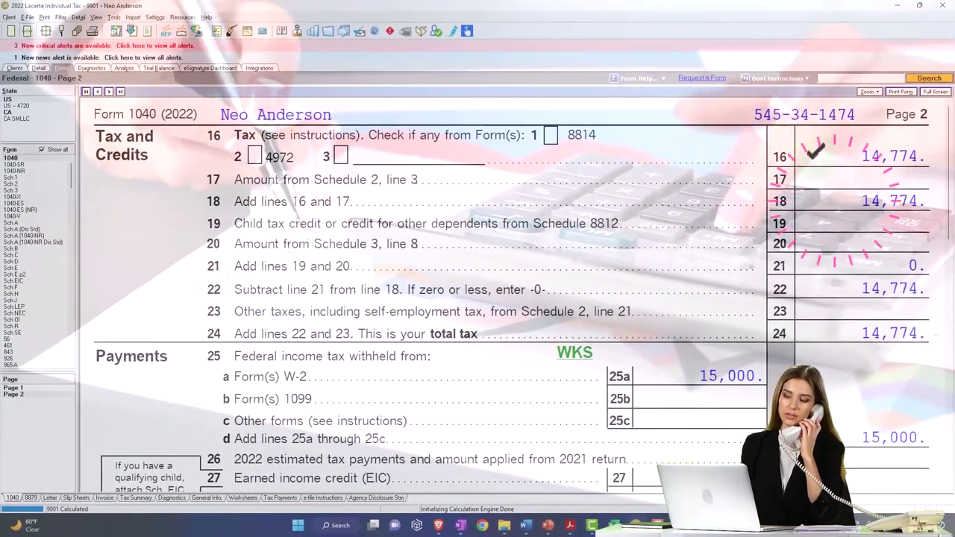
{"action": "scroll", "coordinate": [816, 156], "scroll_direction": "down", "scroll_amount": 1}
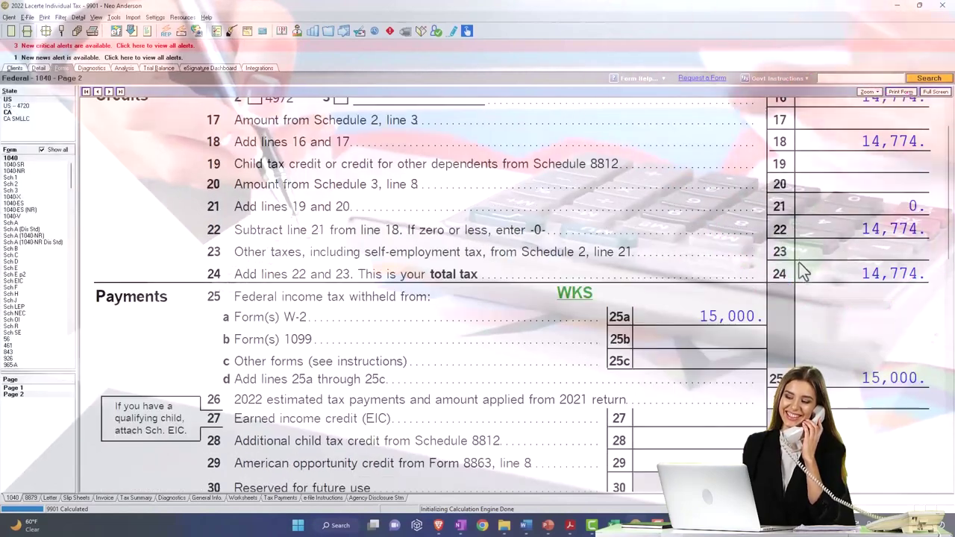
{"action": "scroll", "coordinate": [687, 329], "scroll_direction": "down", "scroll_amount": 1}
{"action": "scroll", "coordinate": [683, 317], "scroll_direction": "down", "scroll_amount": 2}
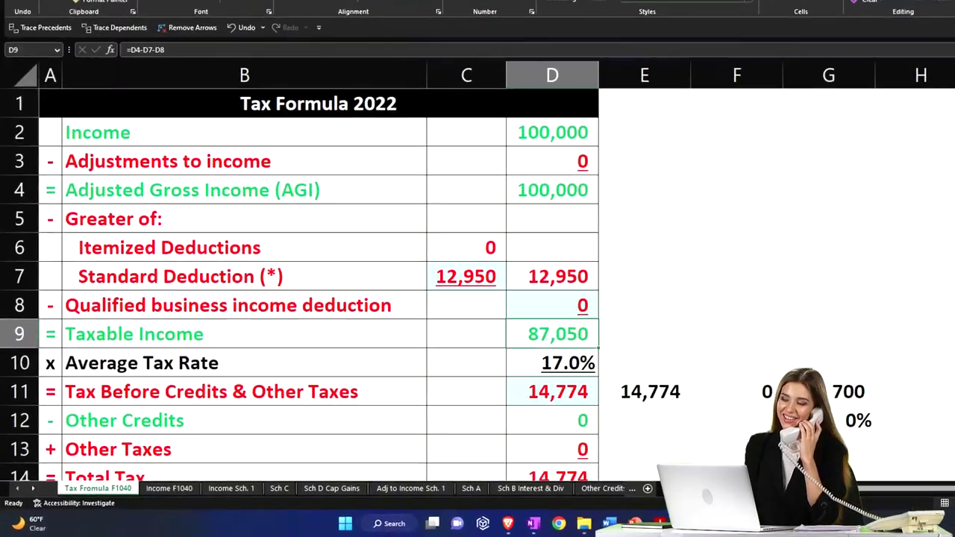
{"action": "scroll", "coordinate": [698, 434], "scroll_direction": "down", "scroll_amount": 2}
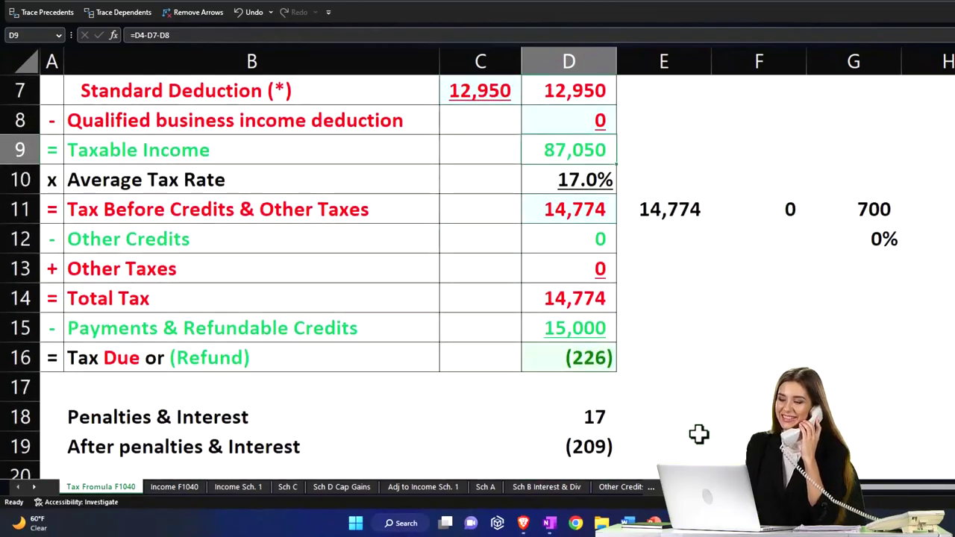
{"action": "scroll", "coordinate": [698, 435], "scroll_direction": "up", "scroll_amount": 2}
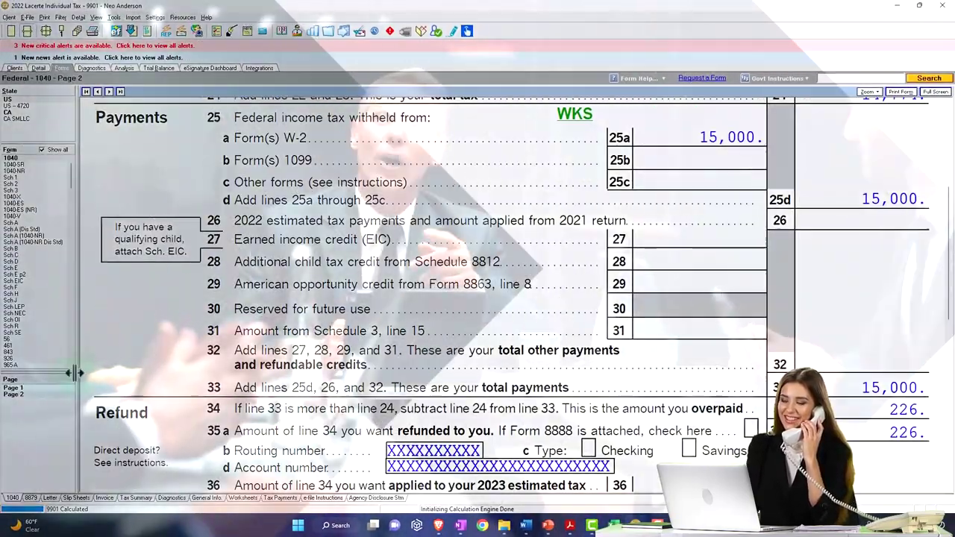
Step: Review Form 1040 page 1 again, then show Schedule 1 Part II Adjustments to Income
{"action": "left_click", "coordinate": [29, 389]}
{"action": "scroll", "coordinate": [412, 373], "scroll_direction": "down", "scroll_amount": 3}
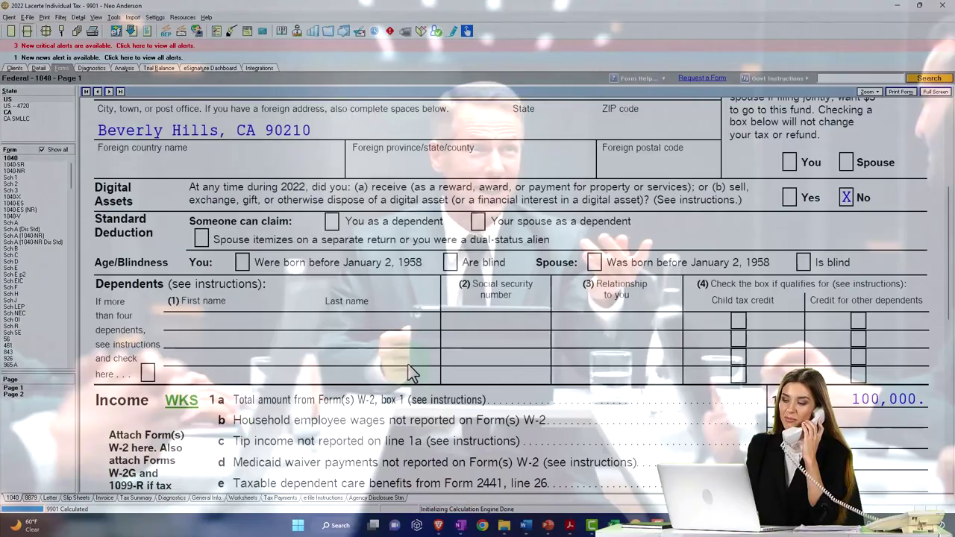
{"action": "scroll", "coordinate": [413, 371], "scroll_direction": "down", "scroll_amount": 1}
{"action": "scroll", "coordinate": [413, 371], "scroll_direction": "down", "scroll_amount": 3}
{"action": "scroll", "coordinate": [412, 373], "scroll_direction": "down", "scroll_amount": 3}
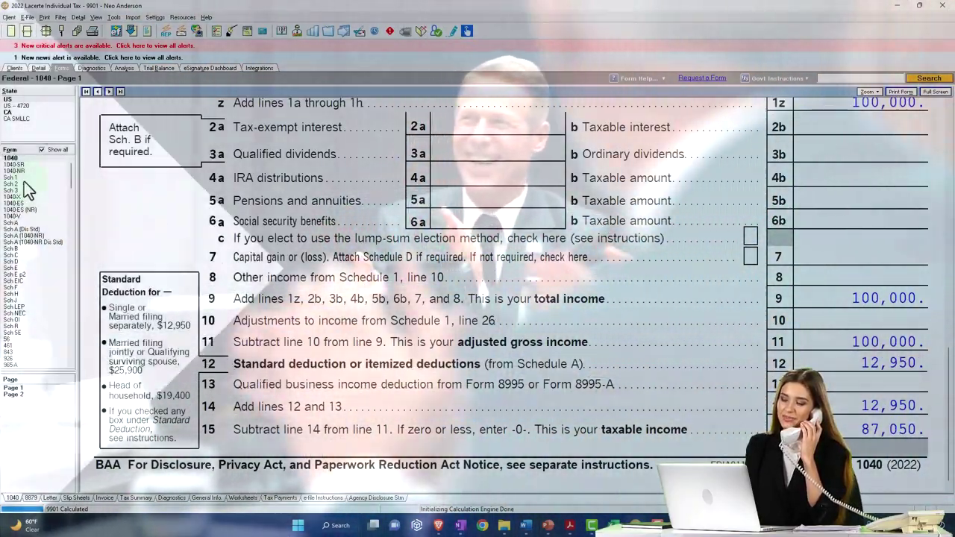
{"action": "left_click", "coordinate": [18, 179]}
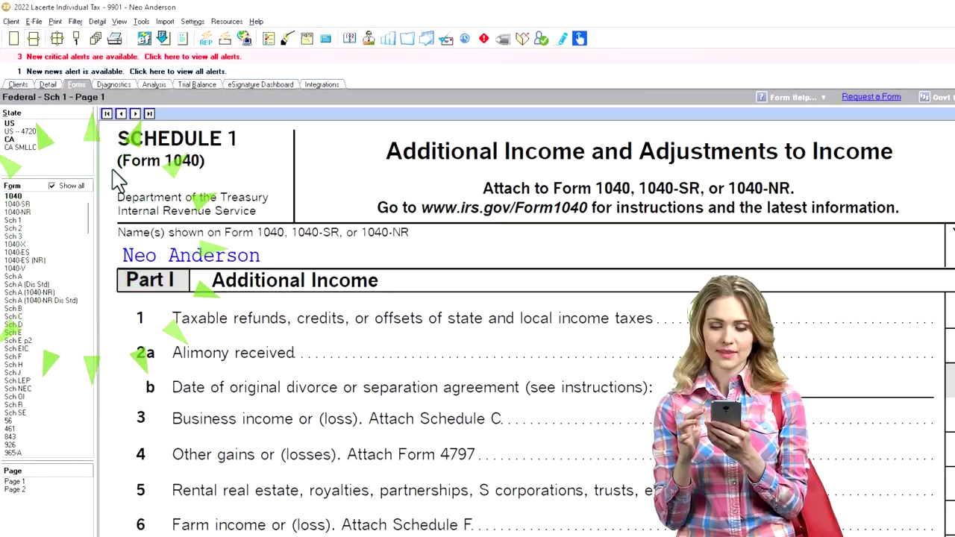
{"action": "left_click", "coordinate": [24, 417]}
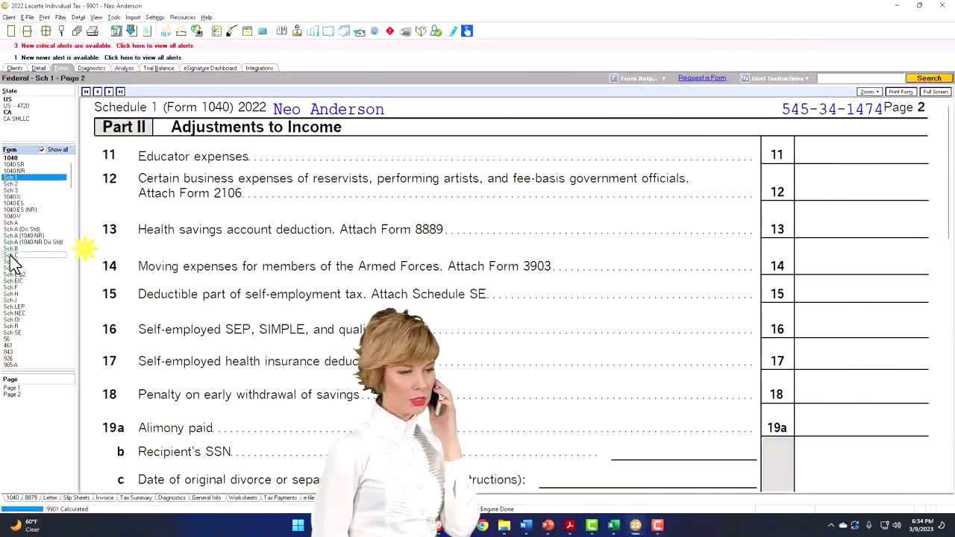
Step: Bring up Schedule C and scroll through its blank Part I income and Part II expense lines
{"action": "left_click", "coordinate": [11, 255]}
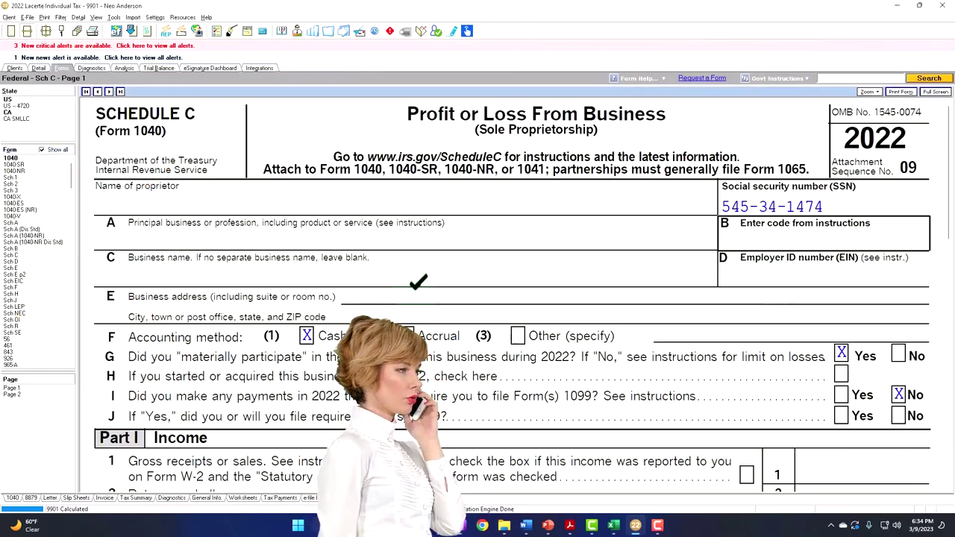
{"action": "scroll", "coordinate": [418, 282], "scroll_direction": "down", "scroll_amount": 5}
{"action": "left_click", "coordinate": [445, 296]}
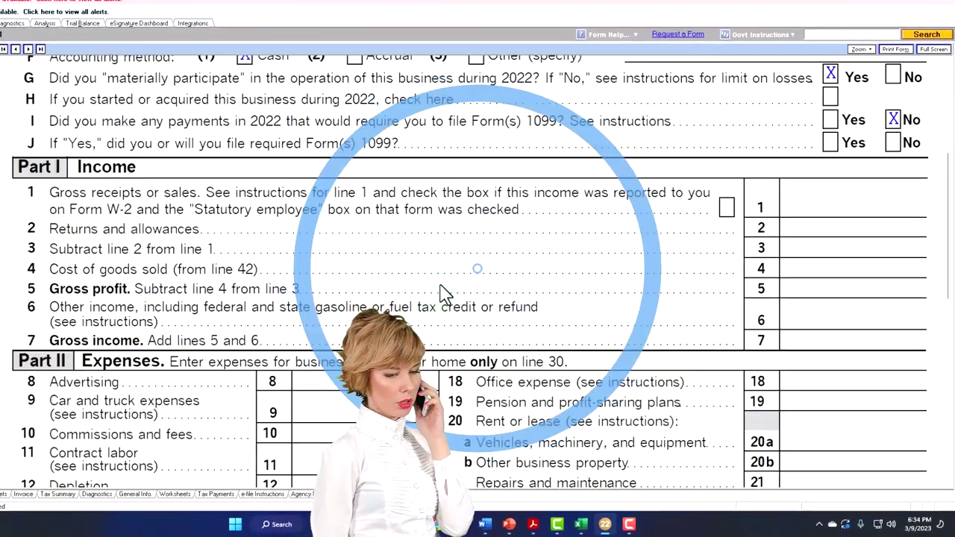
{"action": "scroll", "coordinate": [445, 293], "scroll_direction": "down", "scroll_amount": 5}
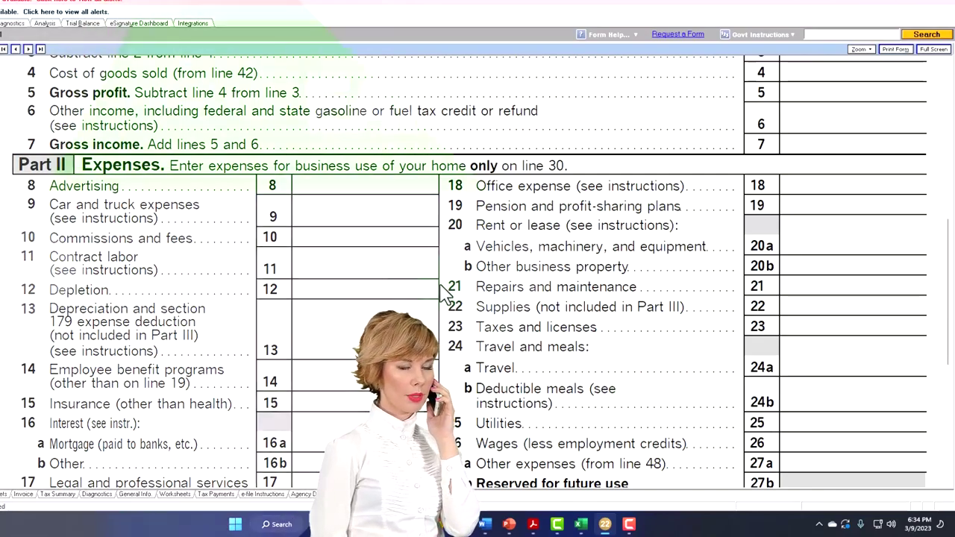
{"action": "scroll", "coordinate": [445, 293], "scroll_direction": "down", "scroll_amount": 2}
{"action": "scroll", "coordinate": [445, 294], "scroll_direction": "down", "scroll_amount": 3}
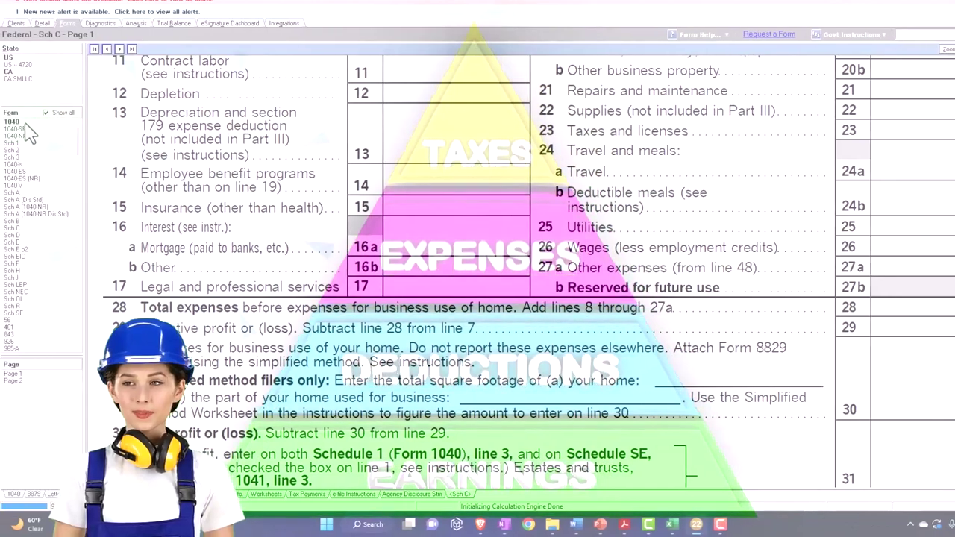
Step: Go back to Form 1040 page 1 and scroll to the Income section showing $100,000 W-2 wages
{"action": "left_click", "coordinate": [22, 122]}
{"action": "scroll", "coordinate": [756, 323], "scroll_direction": "down", "scroll_amount": 3}
{"action": "scroll", "coordinate": [756, 324], "scroll_direction": "down", "scroll_amount": 3}
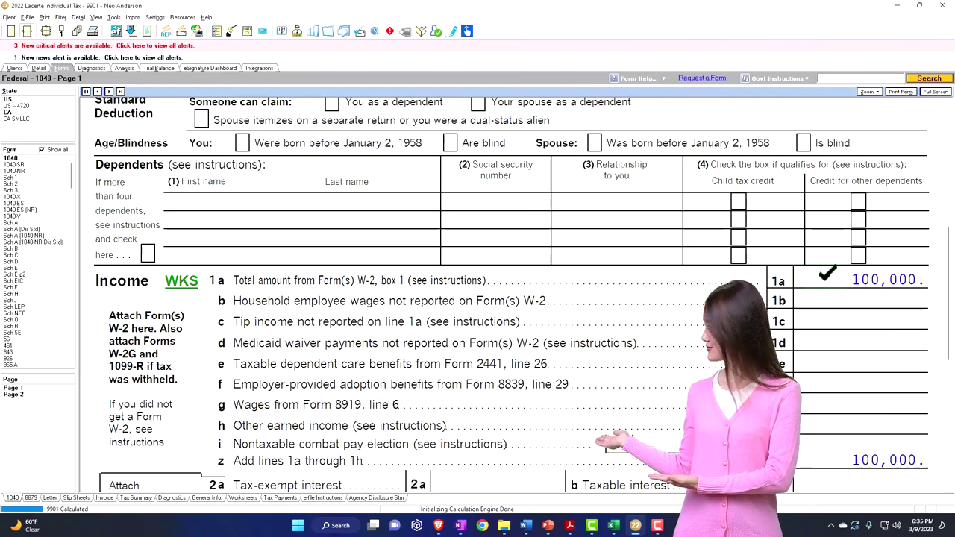
{"action": "scroll", "coordinate": [817, 315], "scroll_direction": "down", "scroll_amount": 3}
{"action": "scroll", "coordinate": [818, 315], "scroll_direction": "down", "scroll_amount": 3}
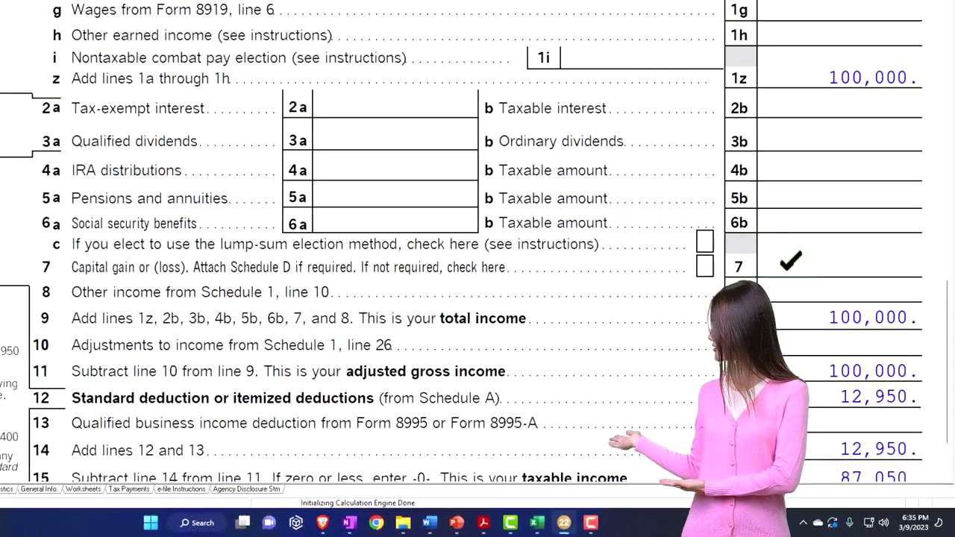
{"action": "scroll", "coordinate": [789, 259], "scroll_direction": "down", "scroll_amount": 2}
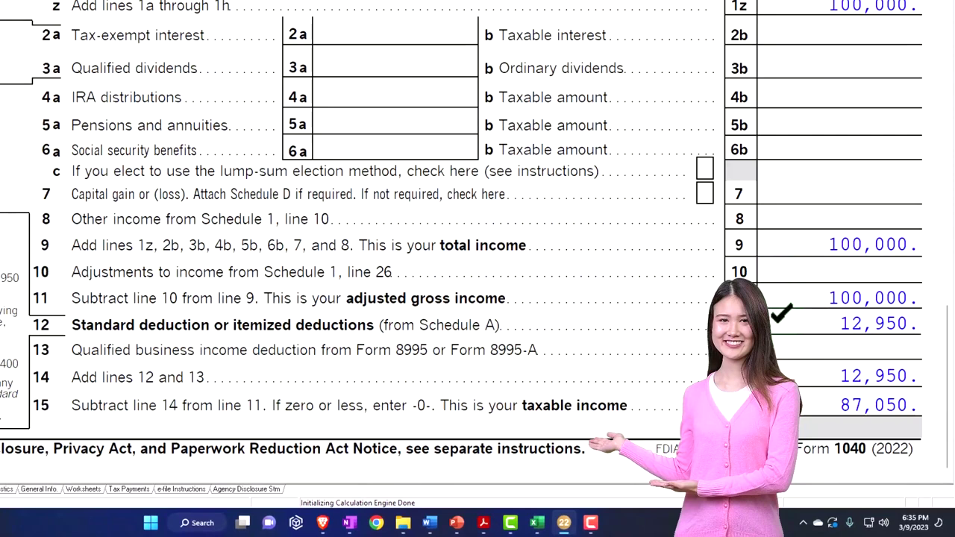